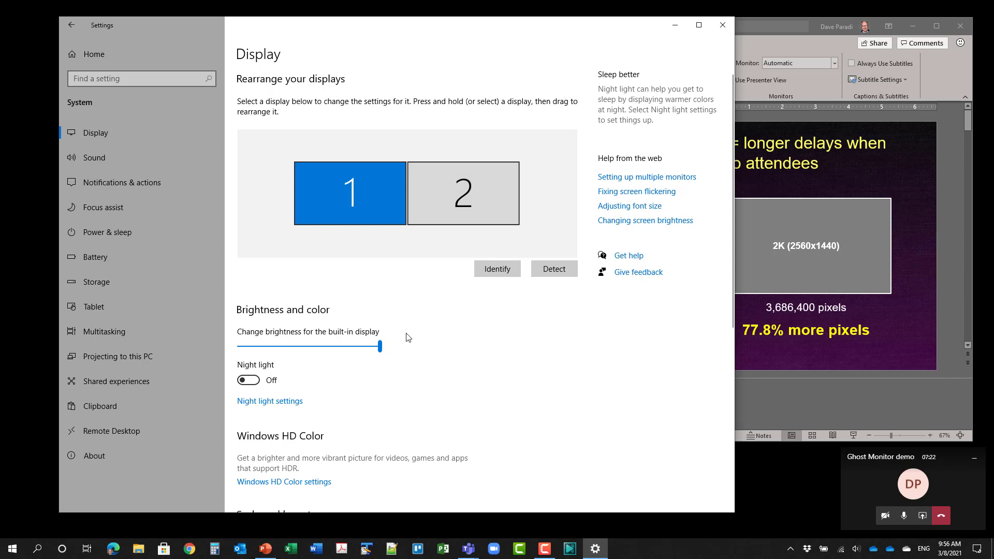
Step: Identify the two displays and keep Multiple displays on Extend these displays
click(498, 270)
scroll(466, 342, down, 6)
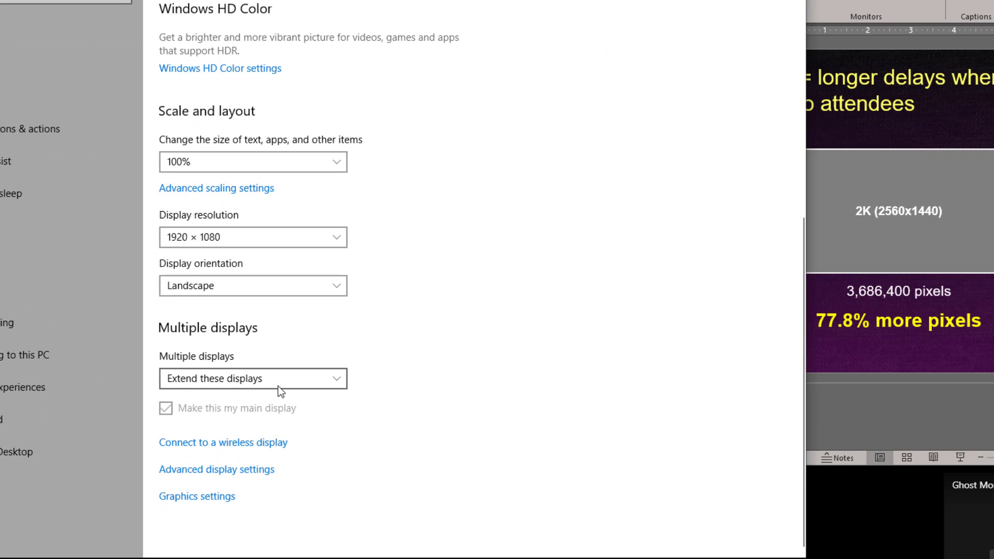
click(338, 383)
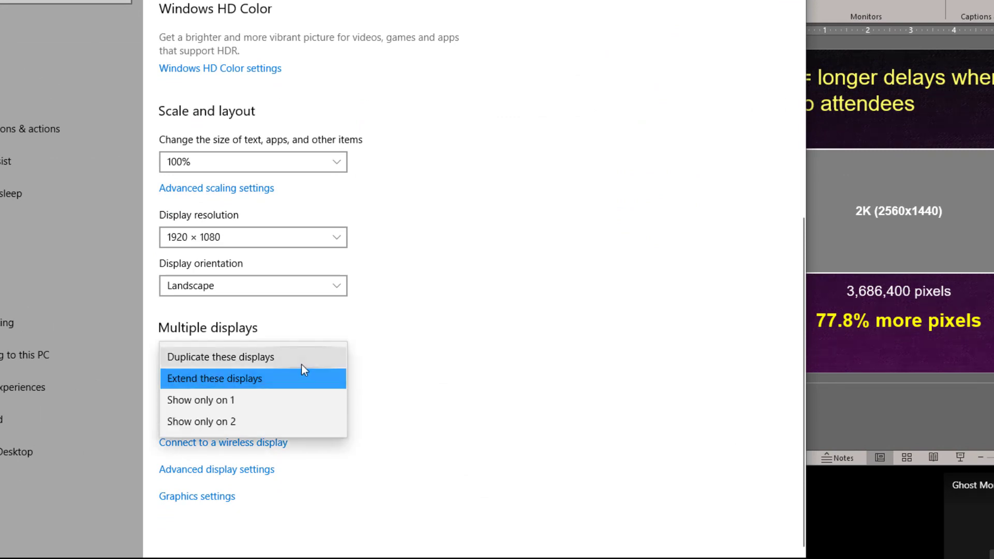
click(385, 386)
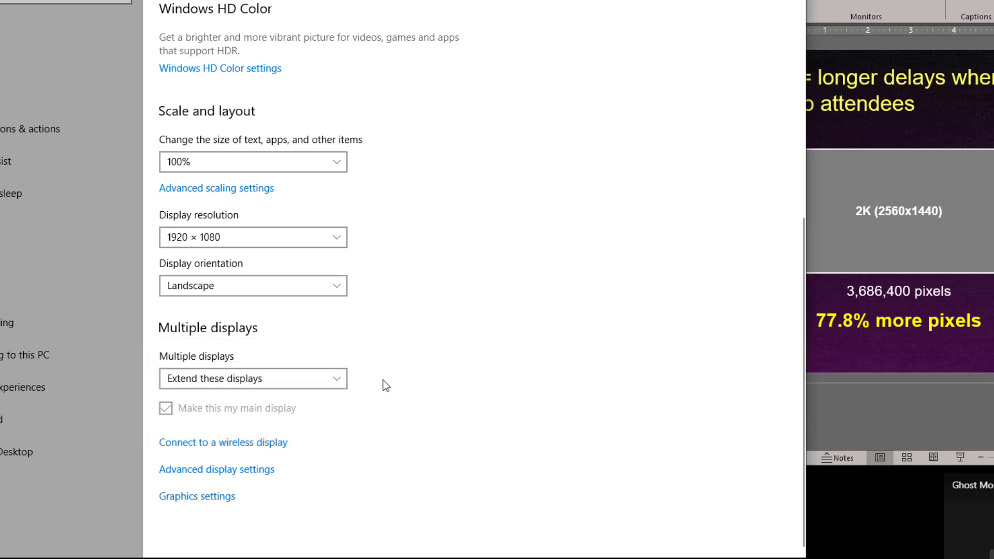
scroll(386, 386, up, 5)
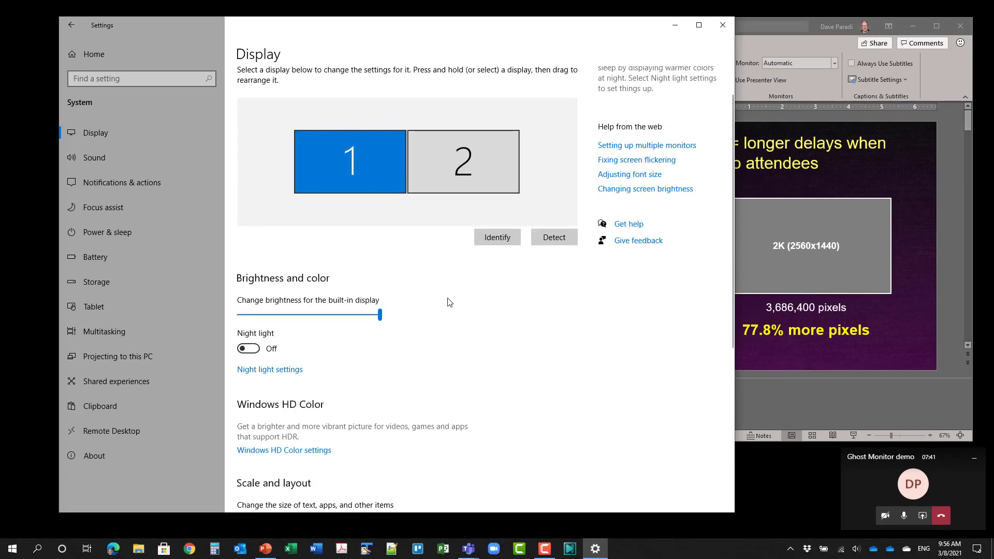
scroll(446, 301, up, 1)
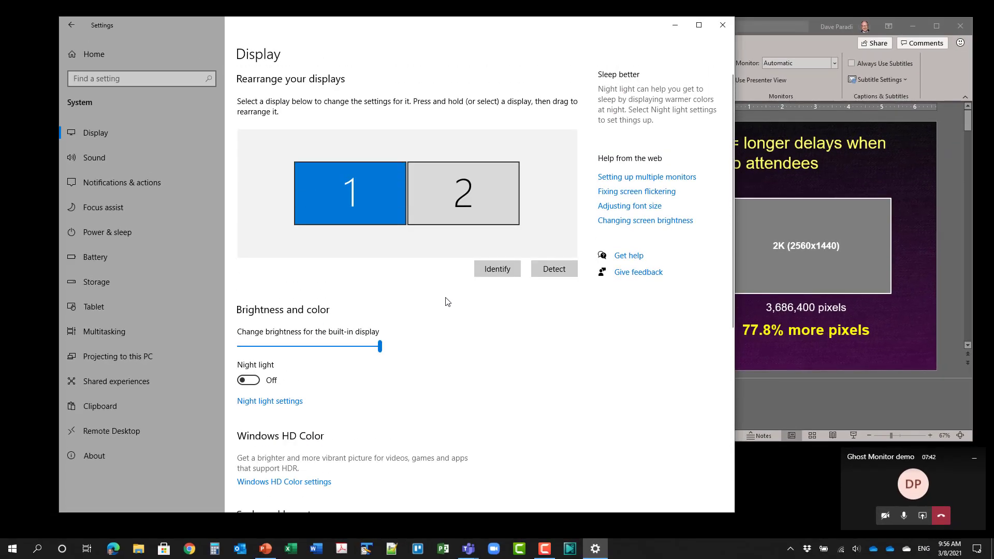
click(457, 199)
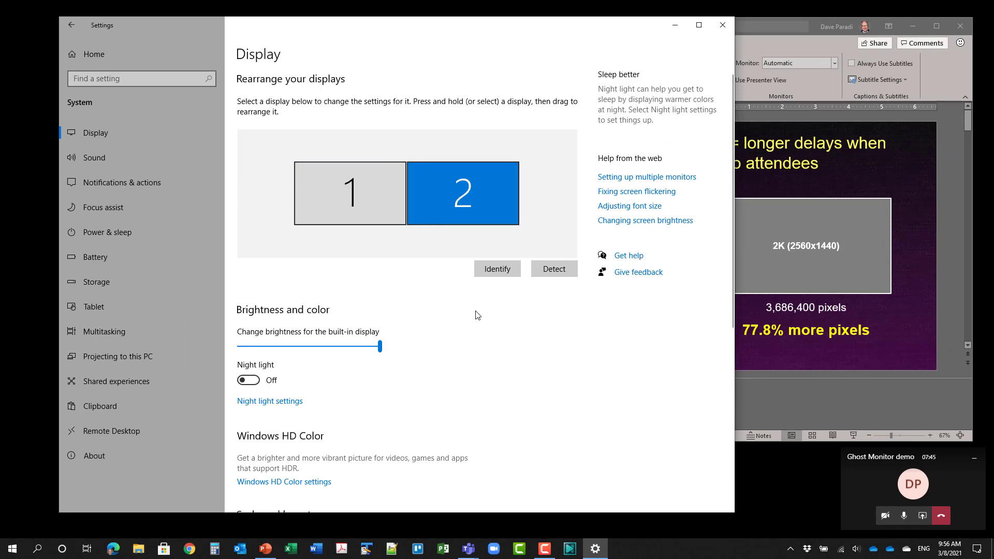
scroll(481, 313, down, 5)
scroll(482, 313, down, 3)
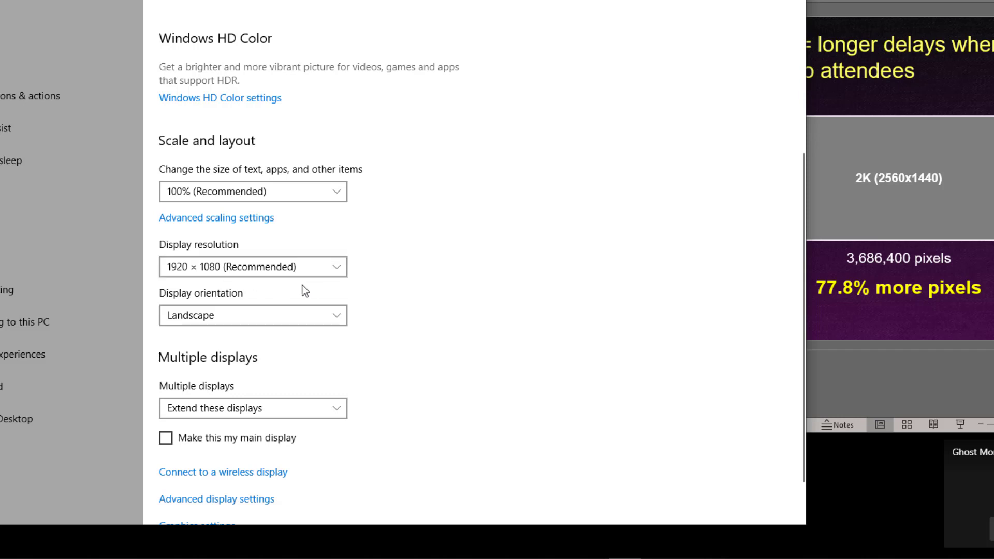
click(341, 272)
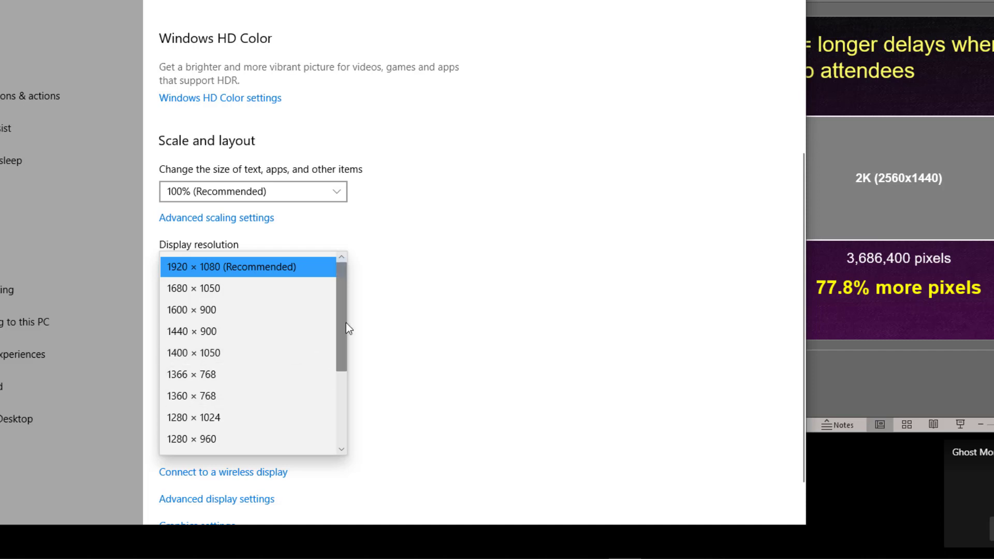
drag(344, 325, 336, 375)
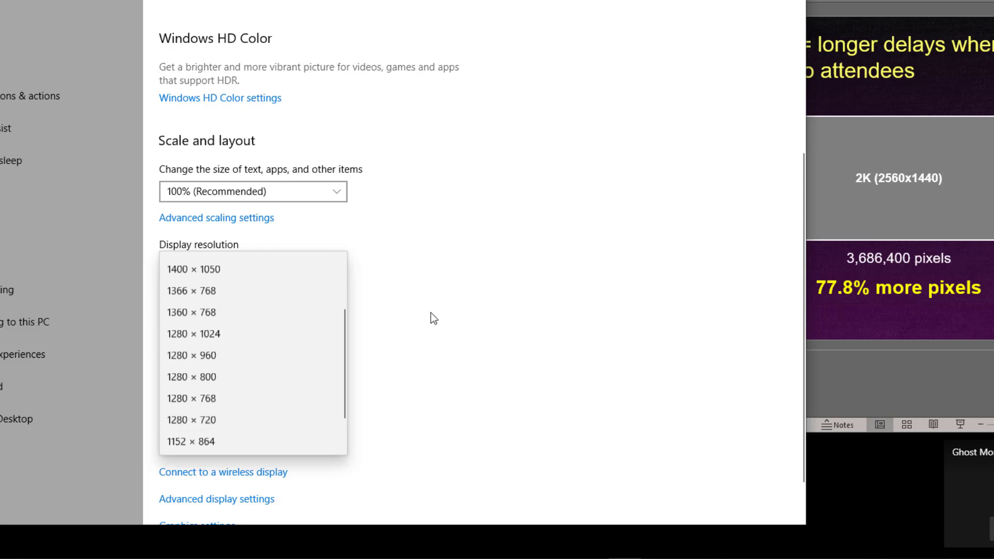
click(449, 290)
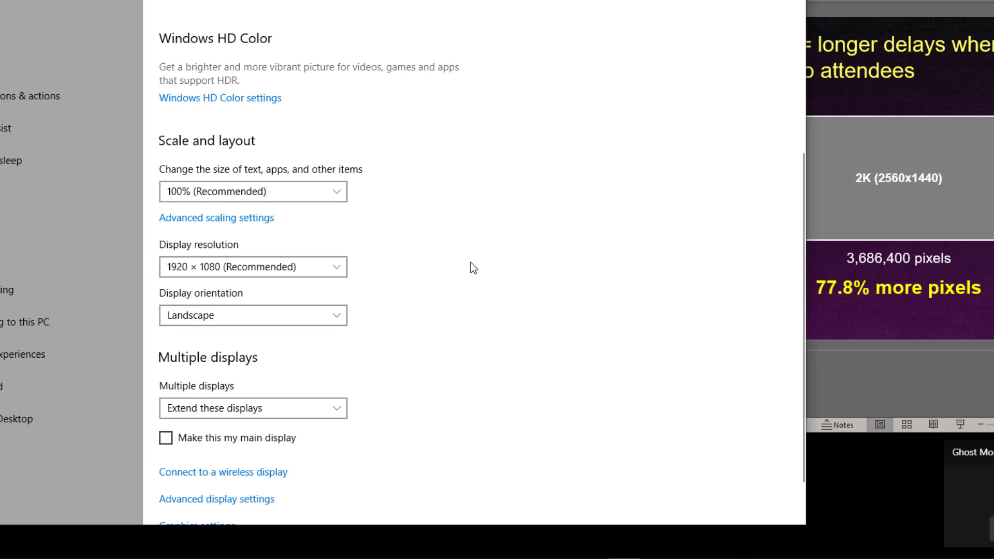
scroll(471, 270, up, 5)
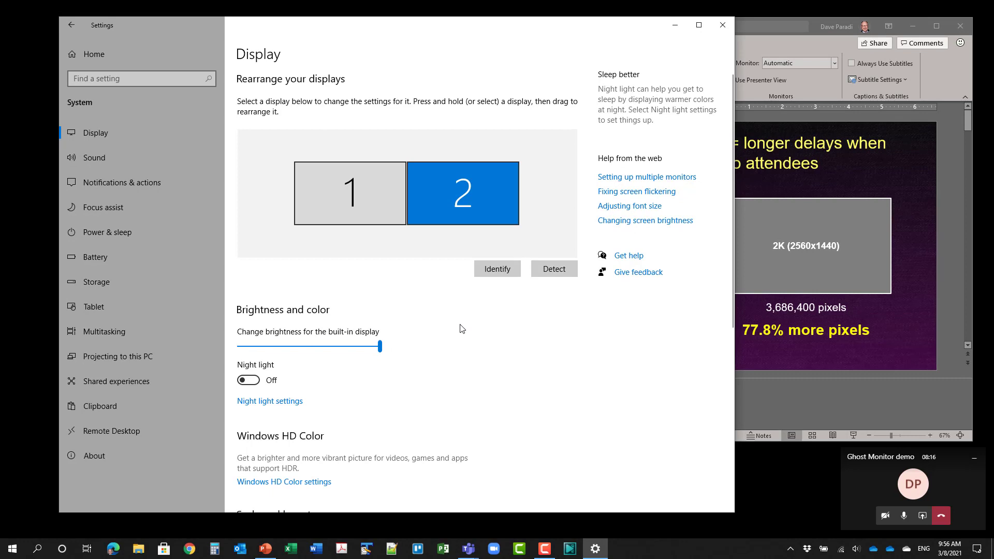
Step: Bring PowerPoint forward and set the slide show Monitor to Monitor 2 28E850
click(763, 394)
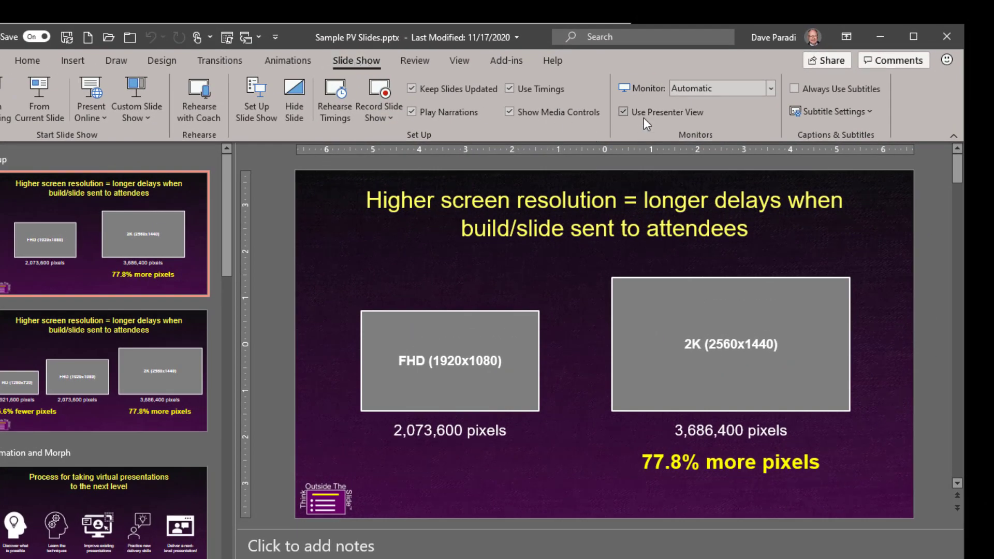
click(771, 87)
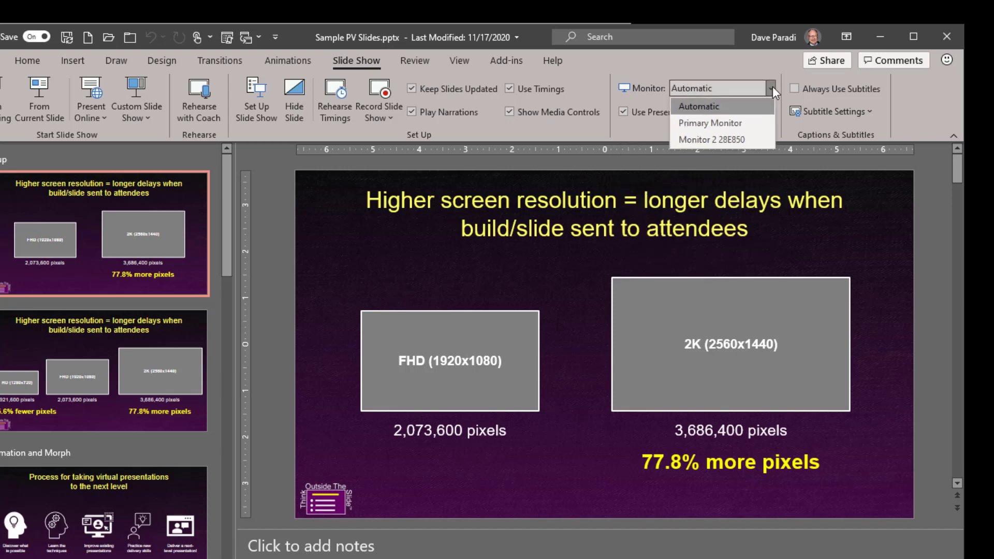
click(742, 139)
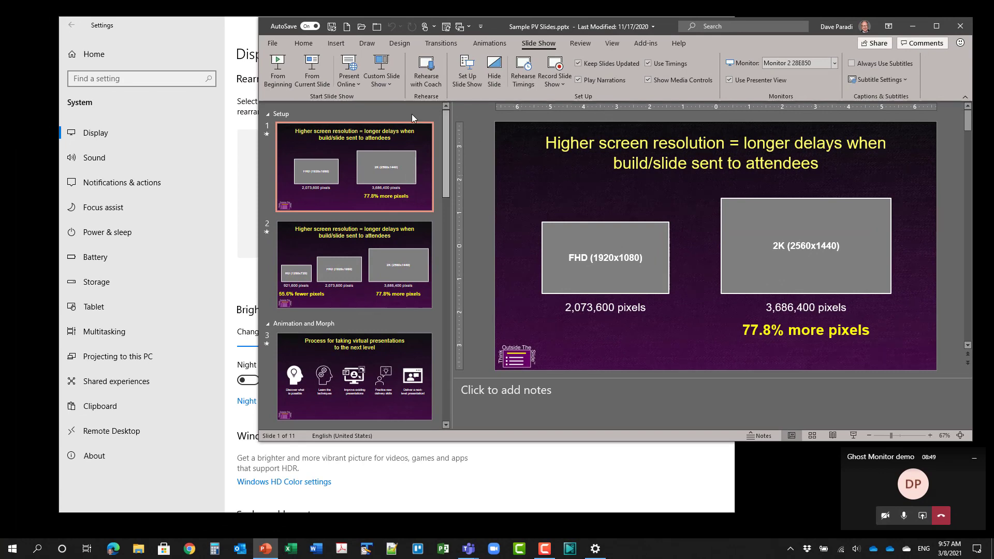
Step: Start the slide show from the beginning and swap Presenter View and Slide Show
click(279, 75)
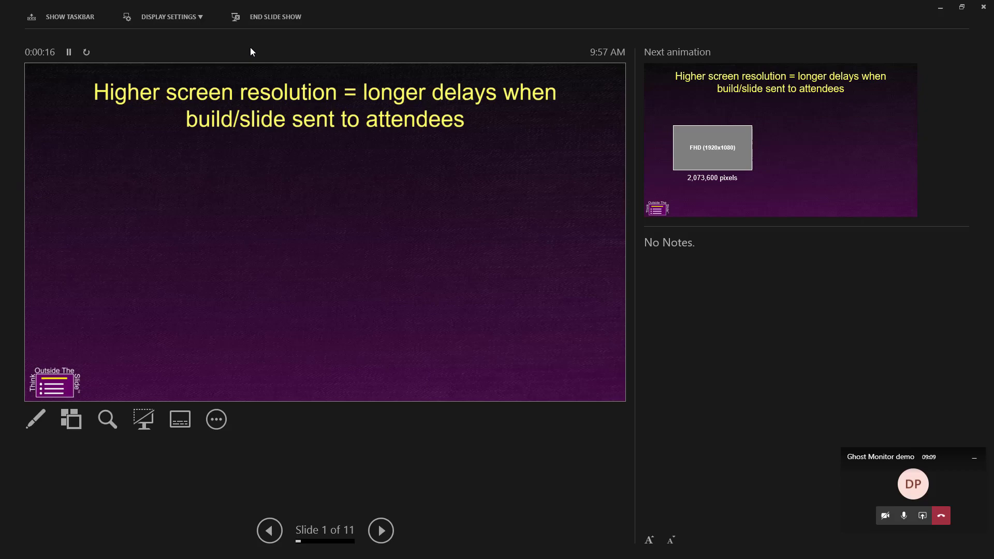
click(192, 18)
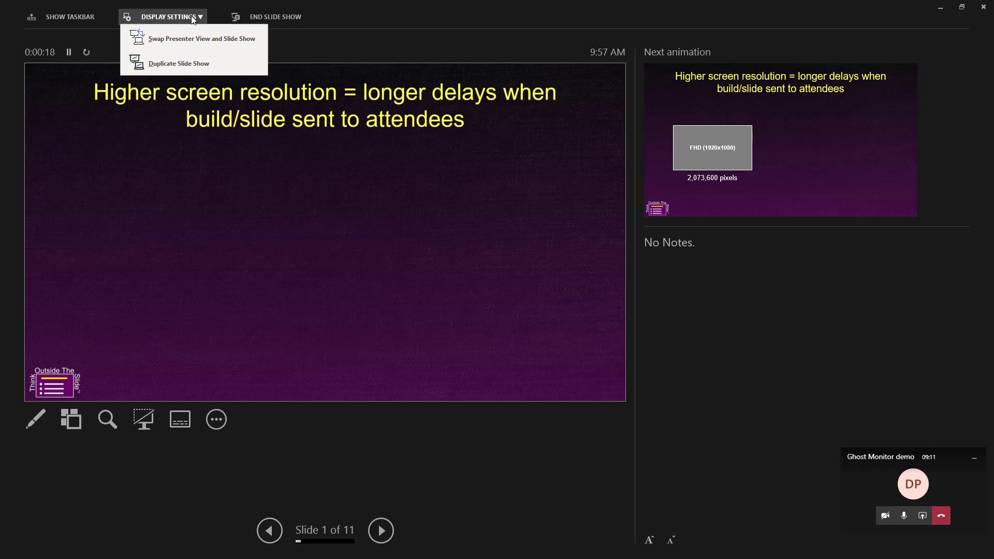
click(202, 40)
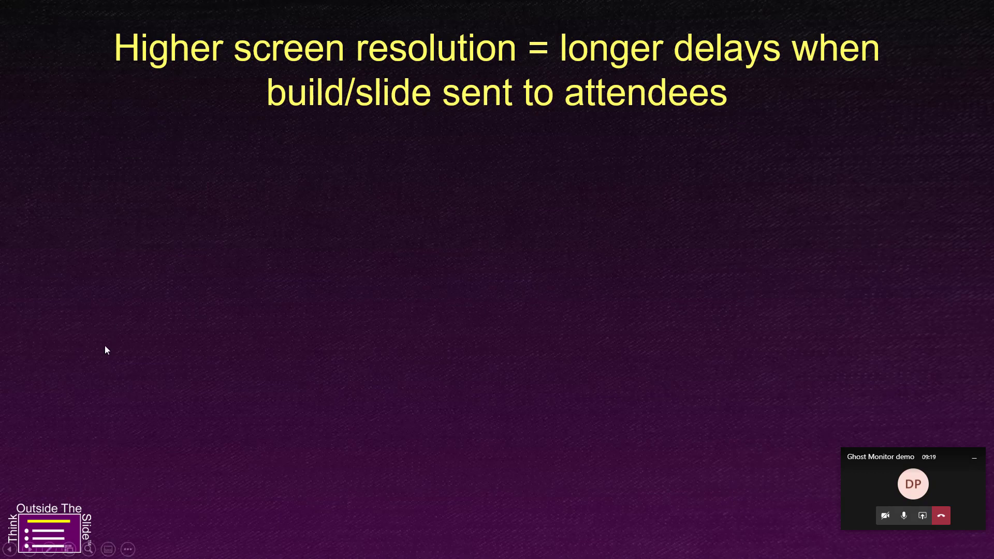
Step: Swap the displays back so Presenter View returns to the laptop screen
click(128, 549)
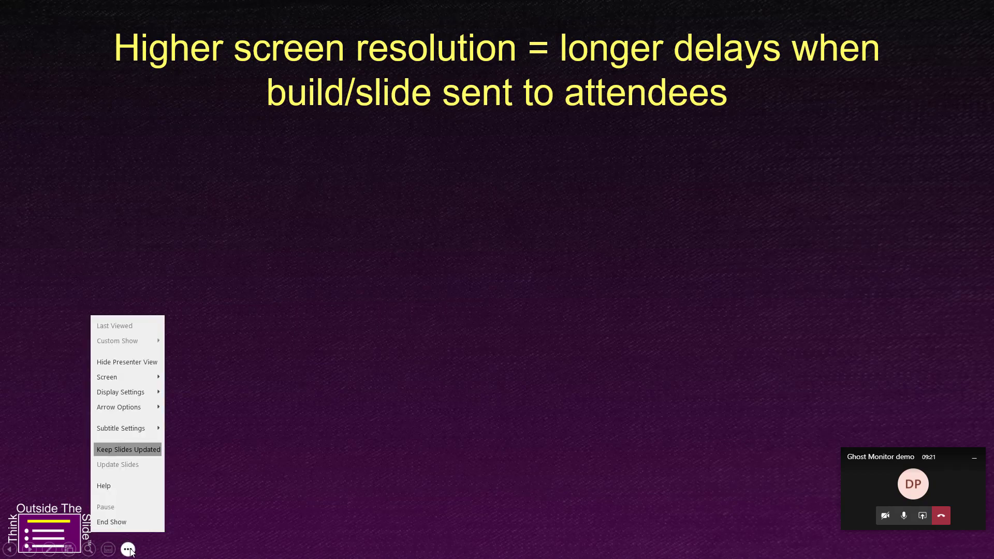
mouse_move(147, 392)
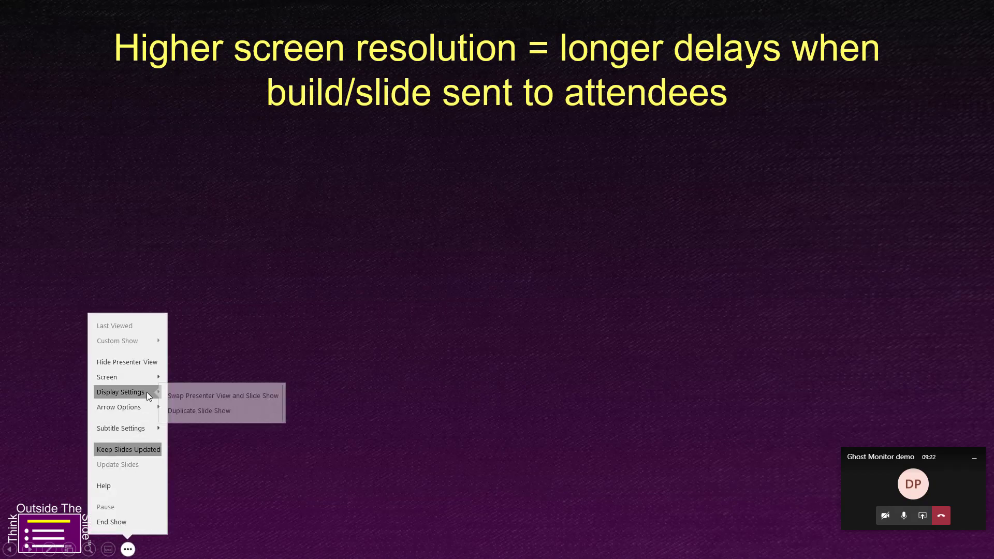
click(209, 397)
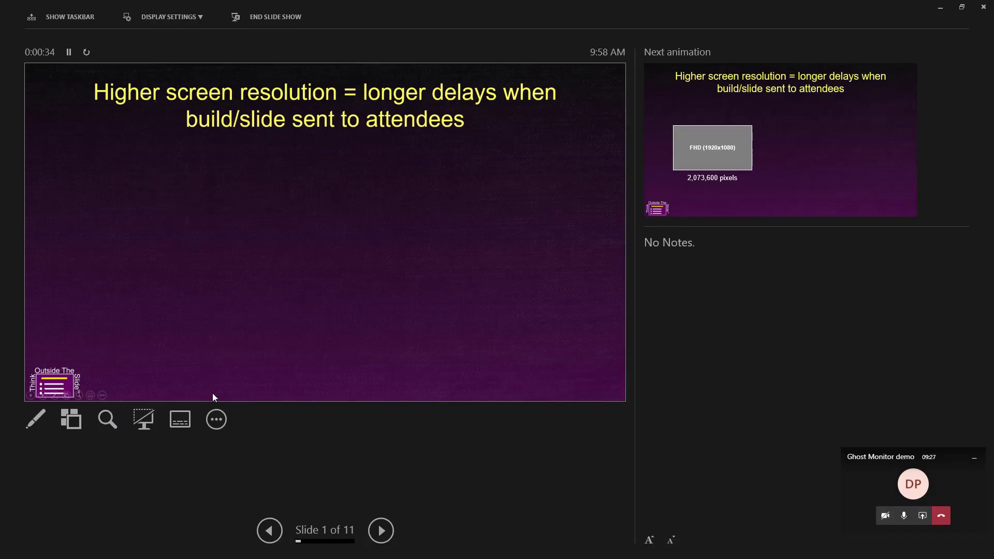
Step: Reveal slide 1's FHD, 2K and 77.8% builds, then slide 2's 55.6% fewer pixels text
click(379, 530)
click(381, 531)
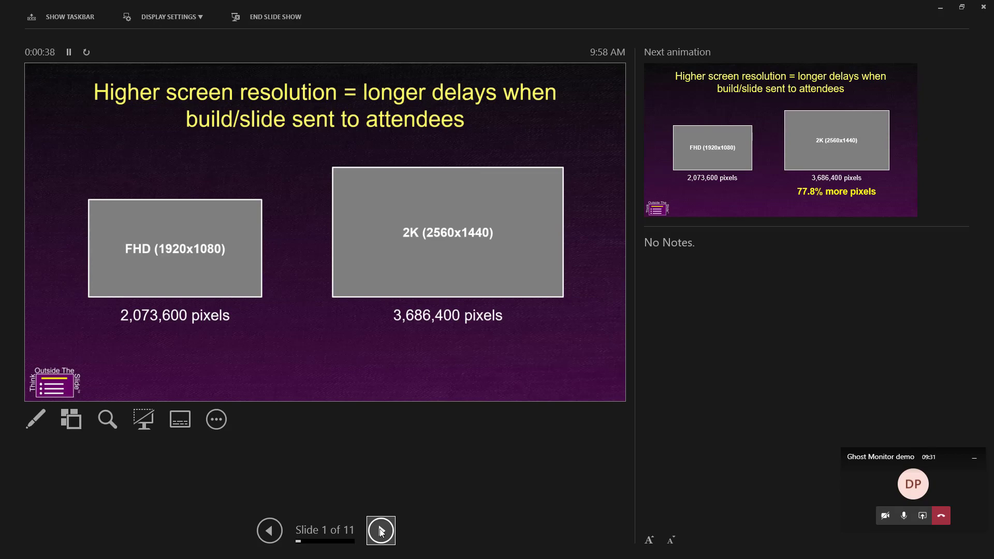
click(380, 531)
click(380, 531)
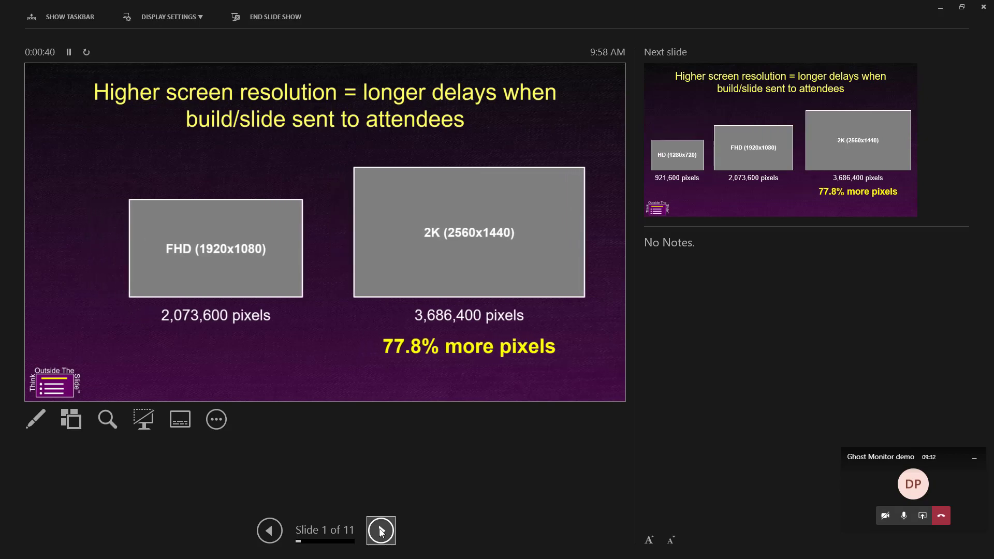
click(380, 531)
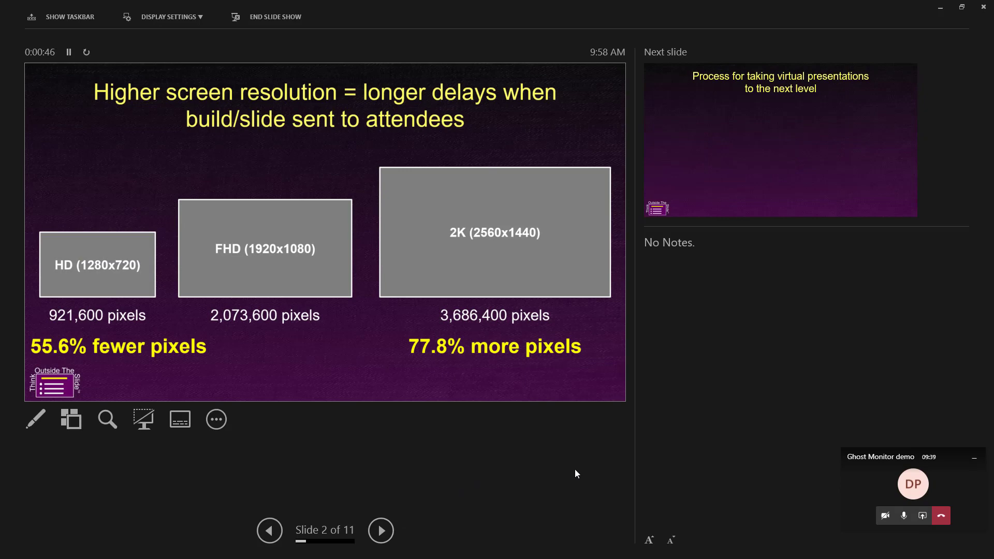
Step: Take Presenter View out of full screen into a smaller window moved up and right
click(961, 6)
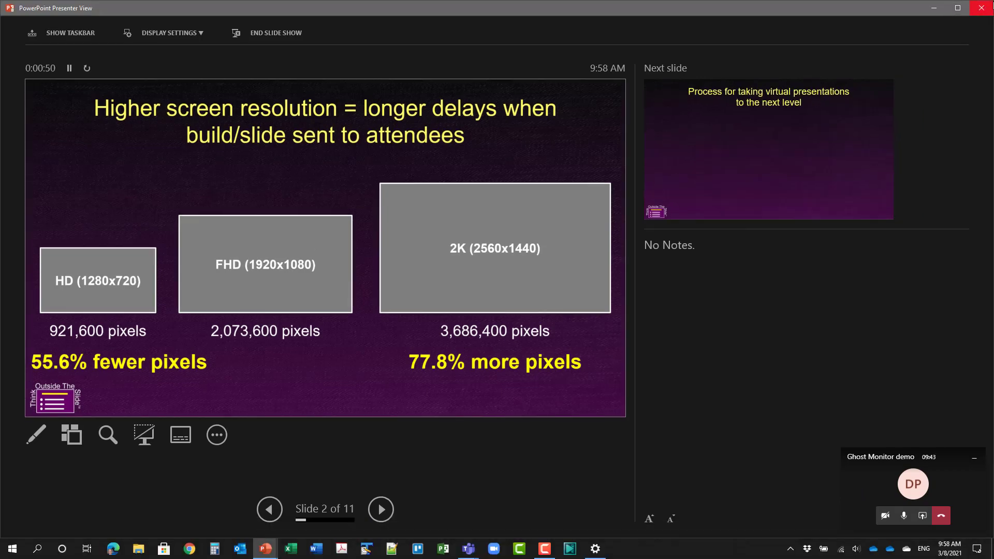
click(957, 7)
drag(668, 200, 608, 235)
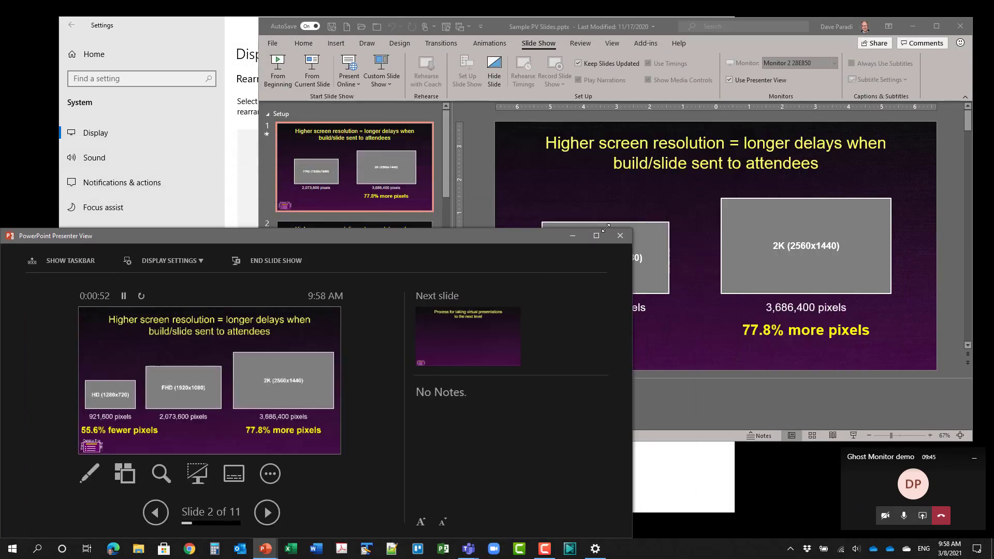
drag(506, 232, 523, 63)
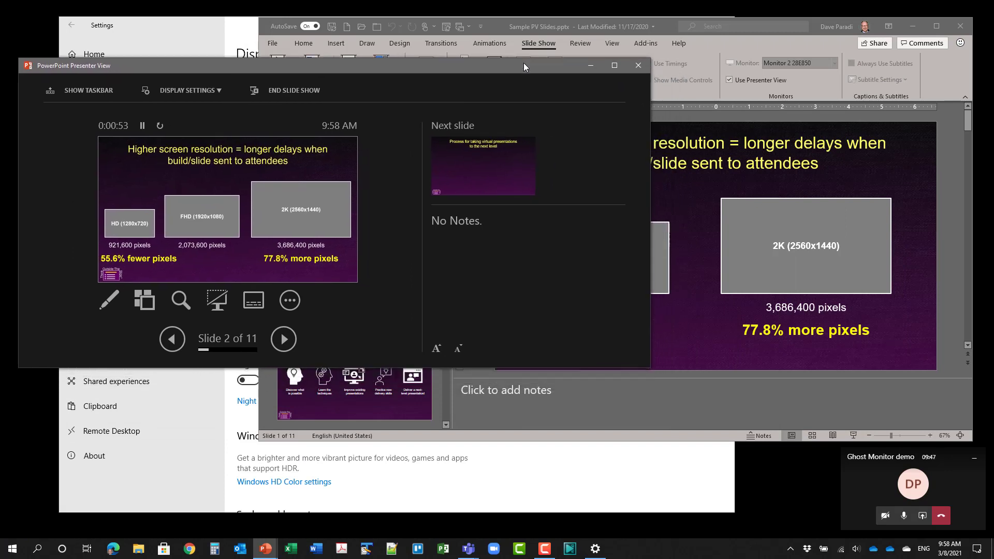
Step: Open the full Teams meeting, show the screen-sharing choices, and dismiss the recording notice
click(869, 484)
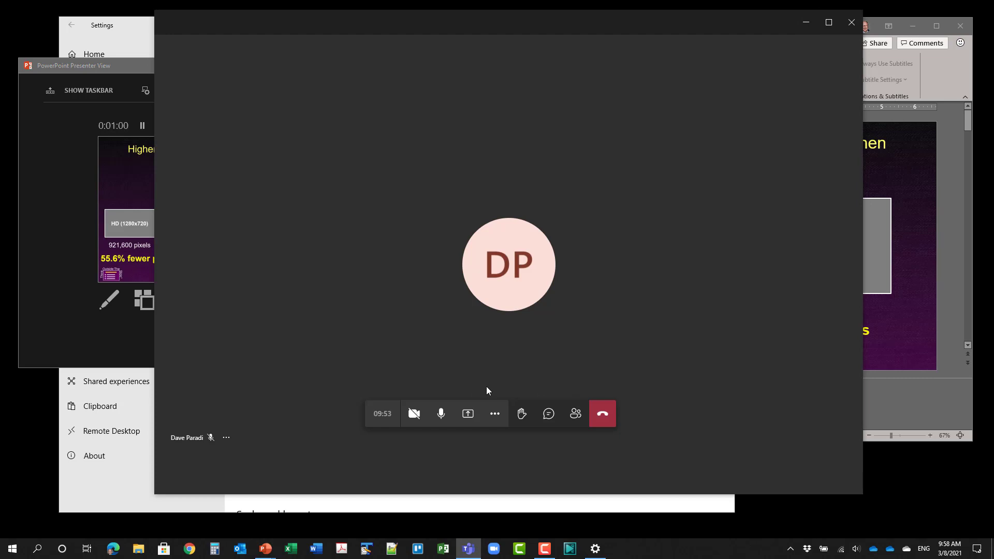
click(467, 414)
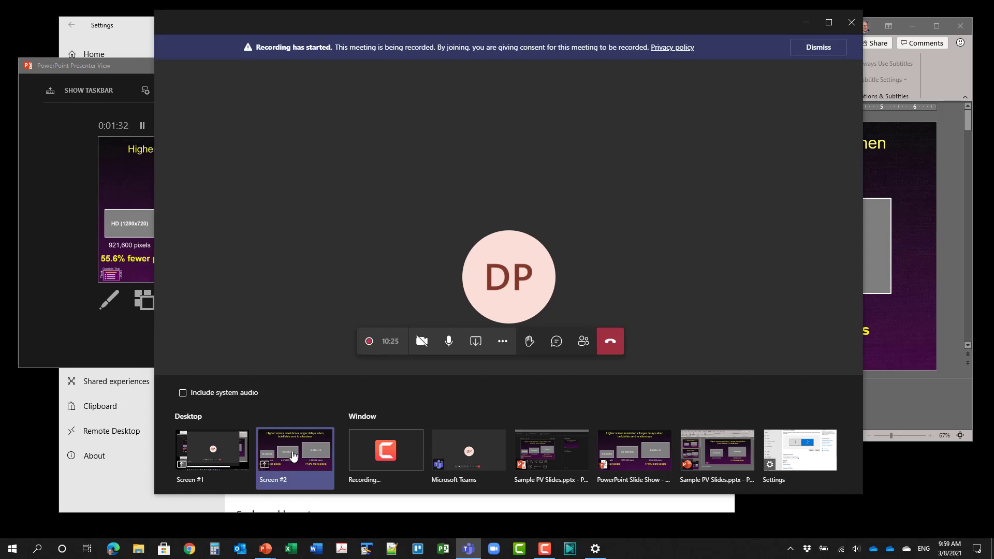
click(818, 51)
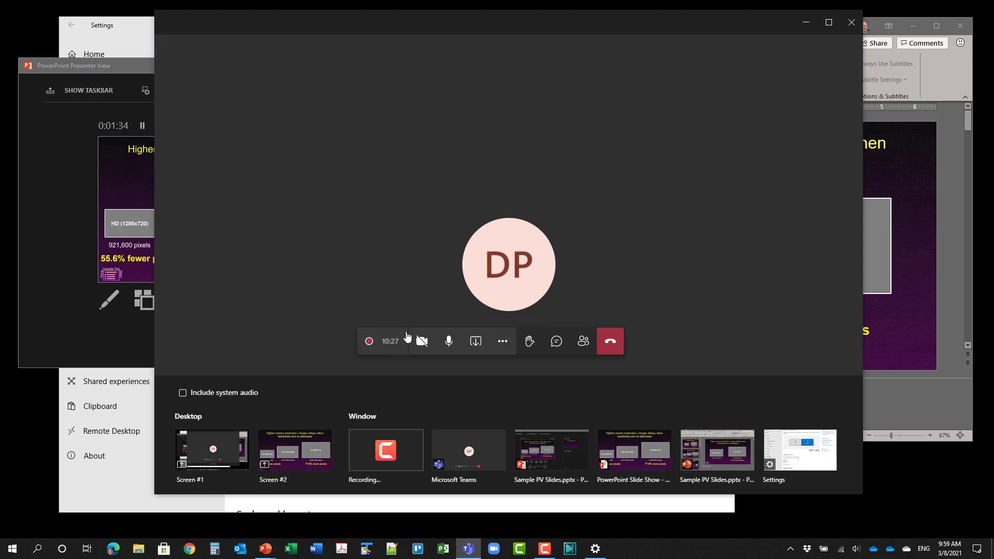
Step: Share Screen #2, then advance to slide 3 and reveal all five process icons
click(295, 452)
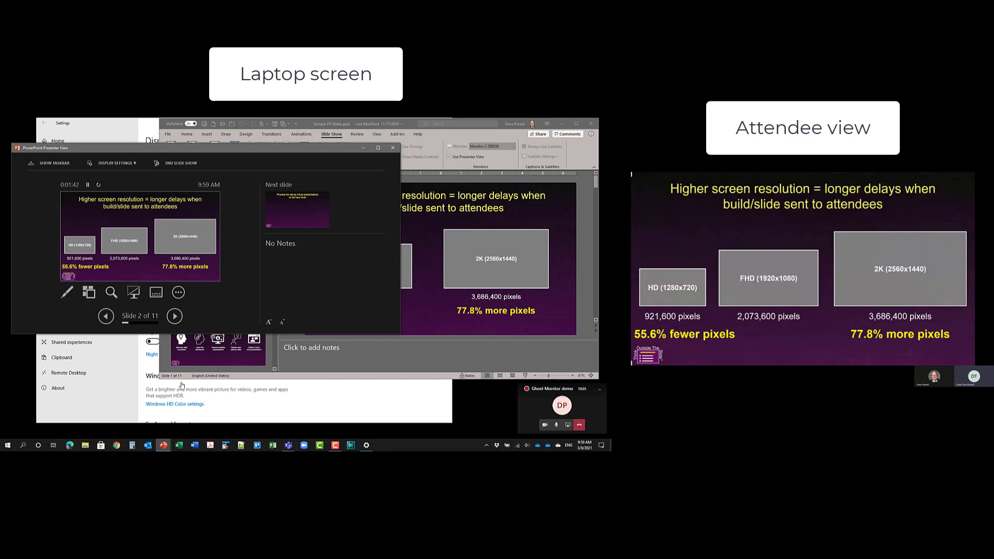
click(175, 317)
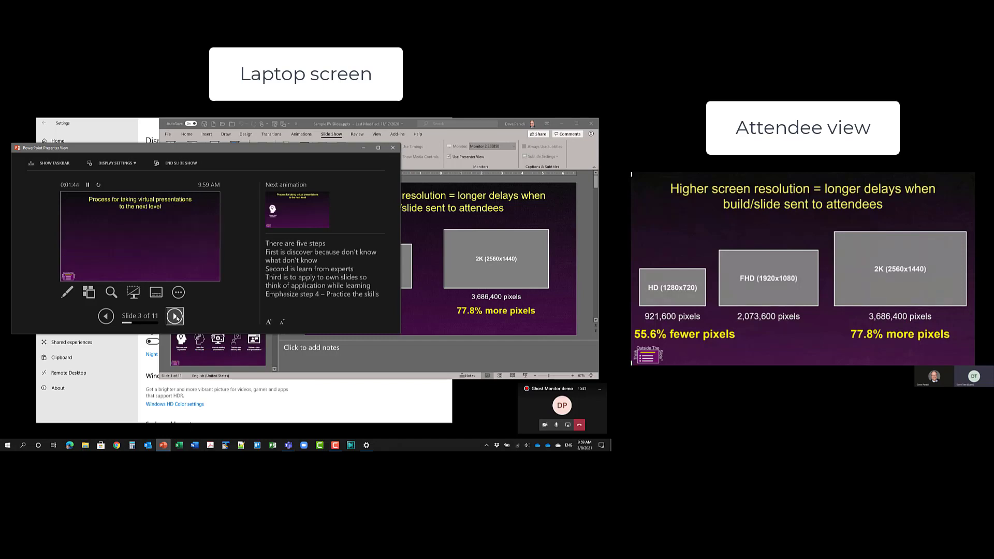
click(176, 317)
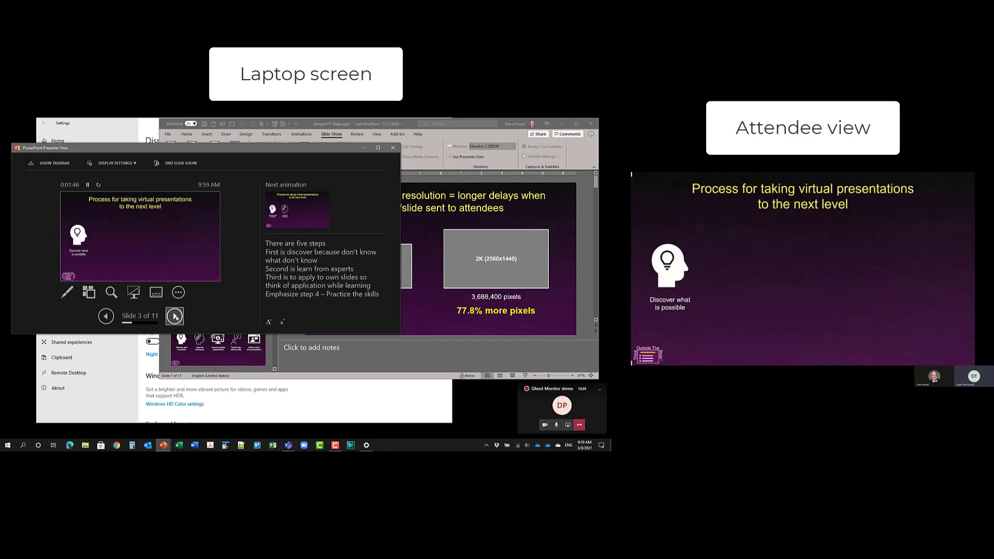
click(175, 317)
click(176, 316)
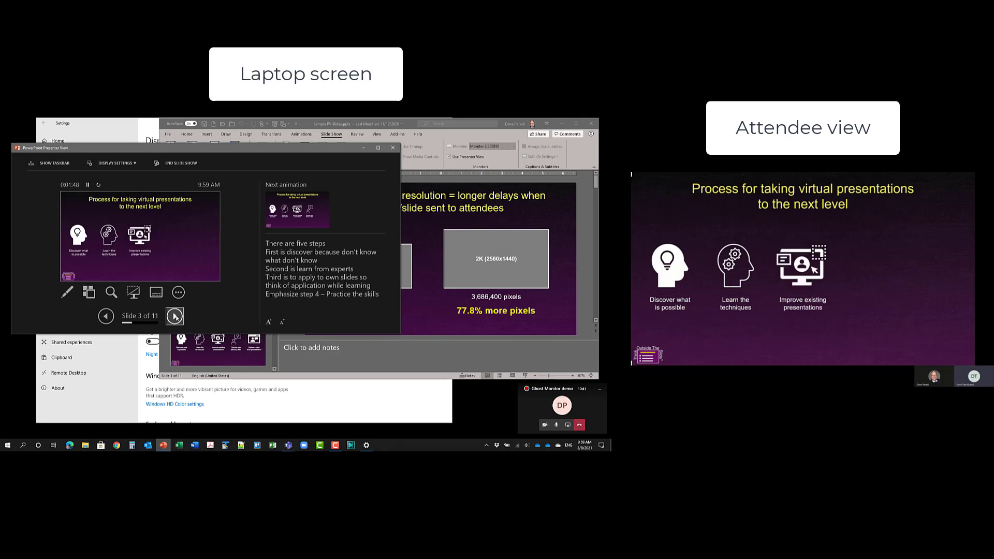
click(175, 316)
click(175, 317)
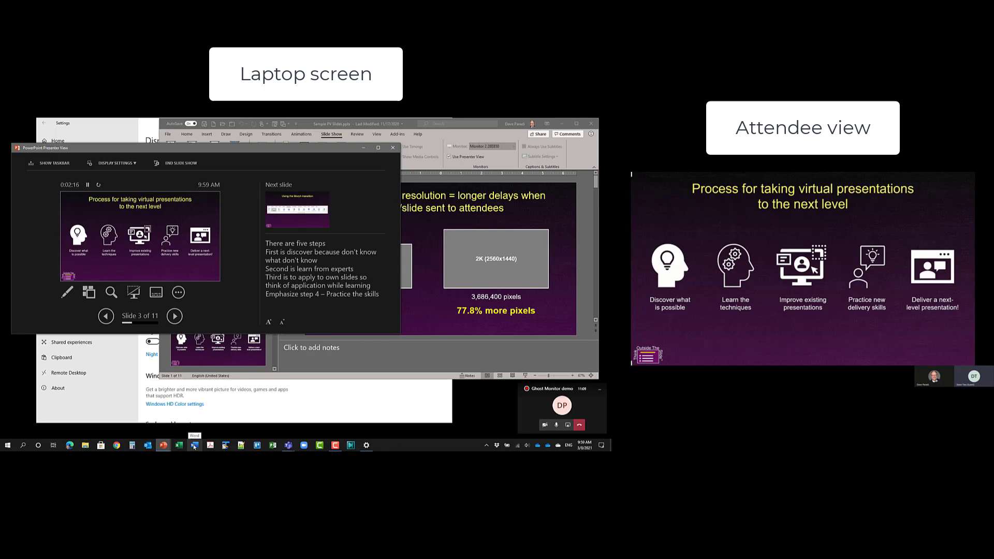
Step: Check the Display settings, return to Presenter View, and launch a blank Word document
click(237, 410)
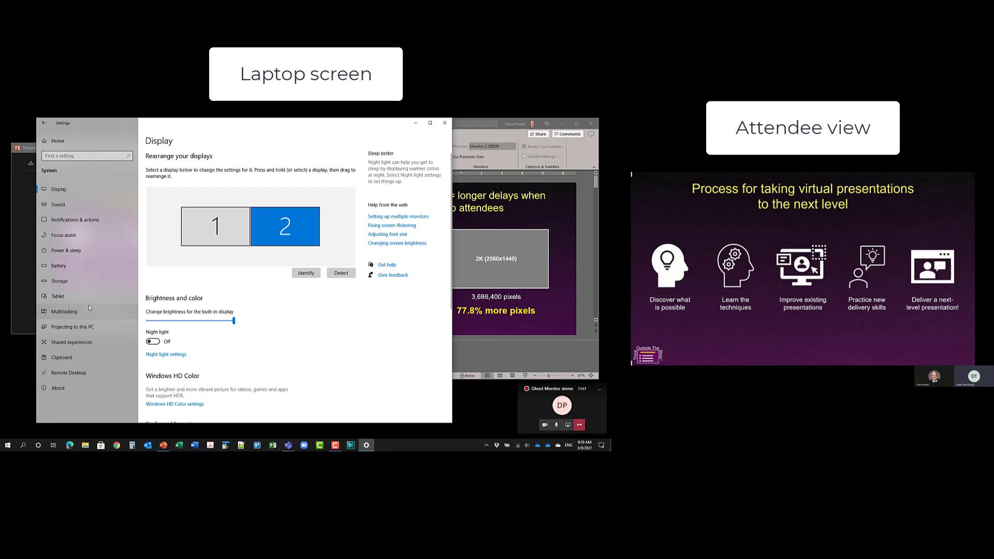
click(15, 240)
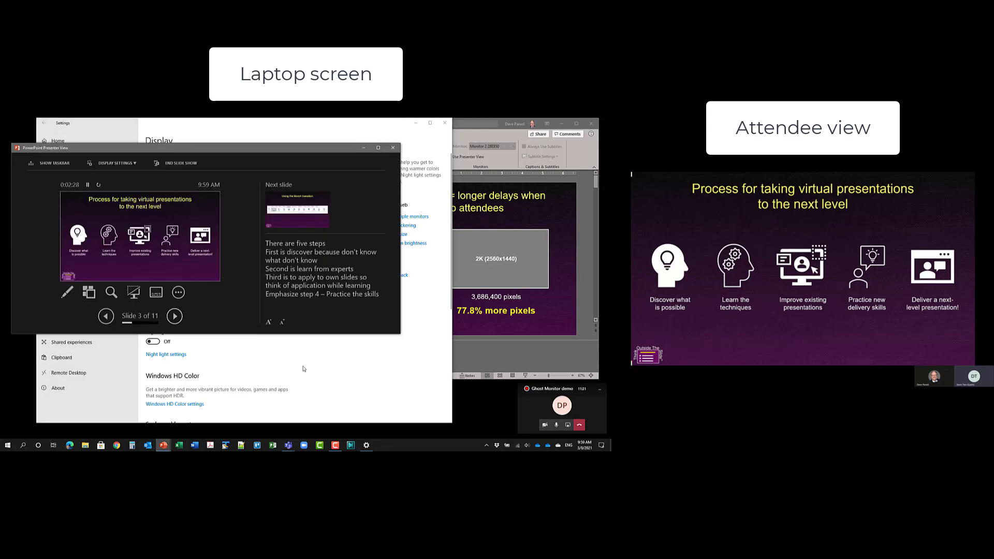
click(195, 445)
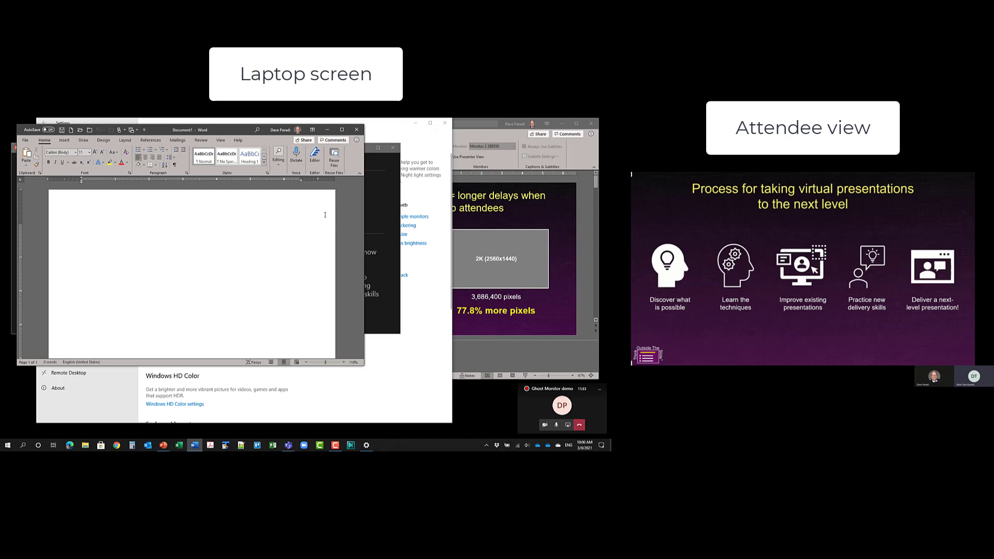
Step: Drag the blank Word window onto the shared attendee monitor
drag(219, 131, 511, 171)
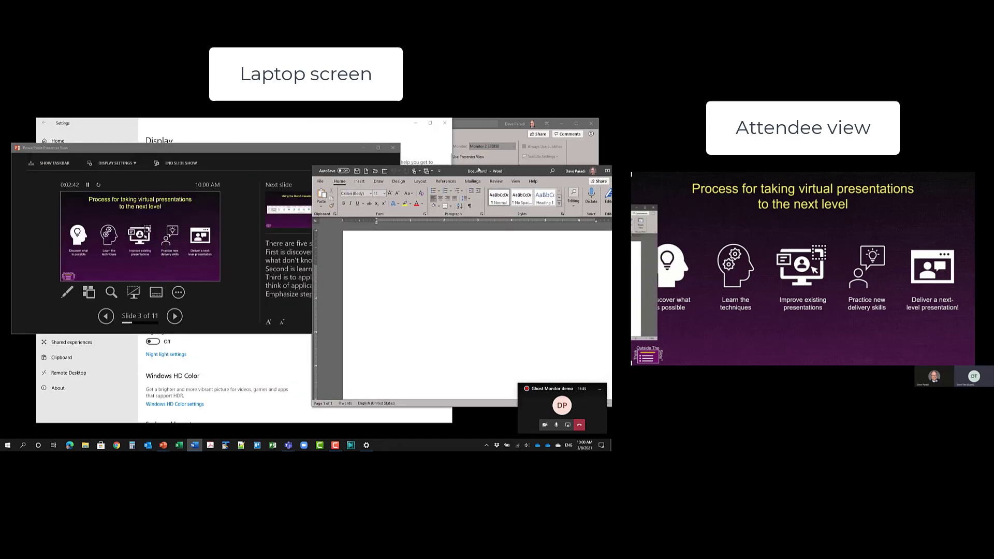
drag(452, 171, 689, 180)
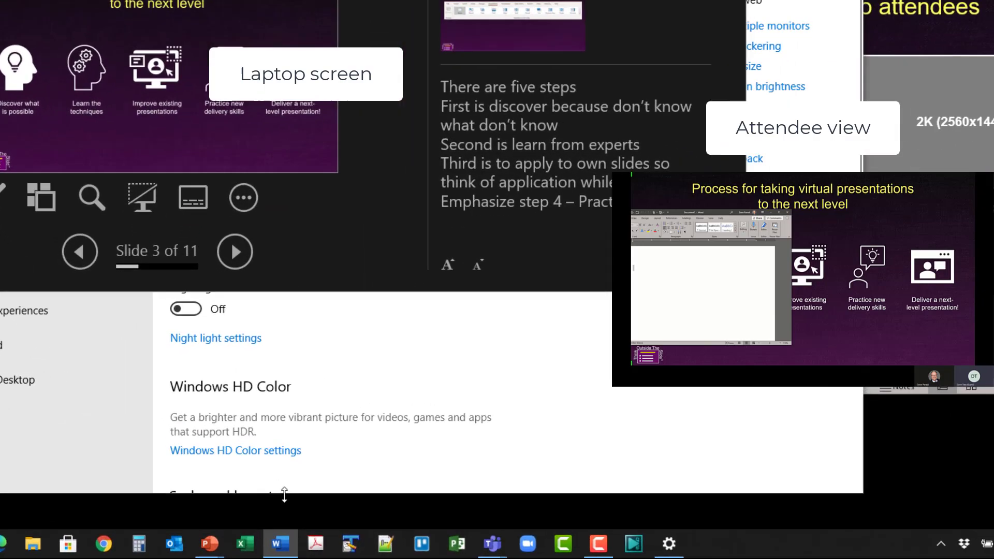
Step: Use the taskbar Move command and Left arrow to bring the Word window back to the laptop
mouse_move(279, 545)
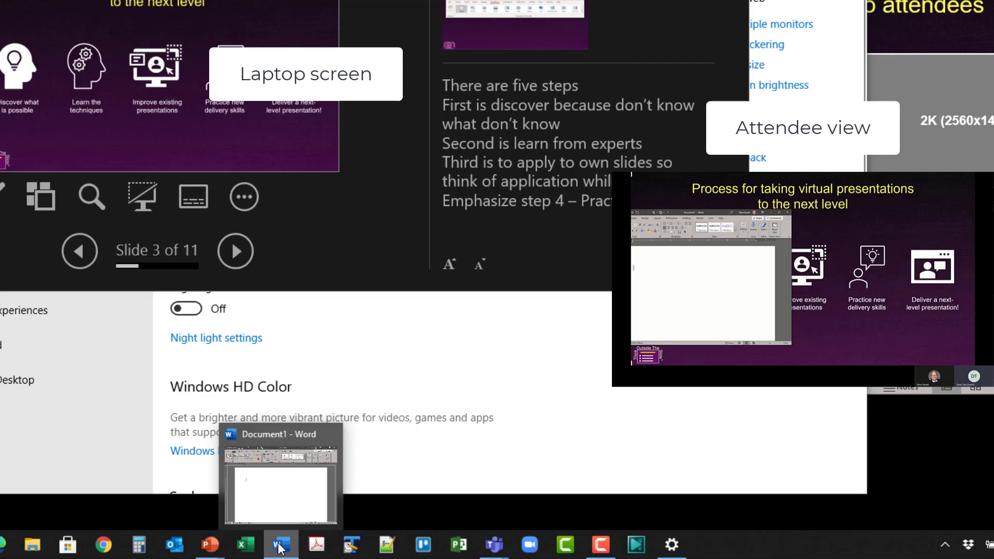
right_click(288, 485)
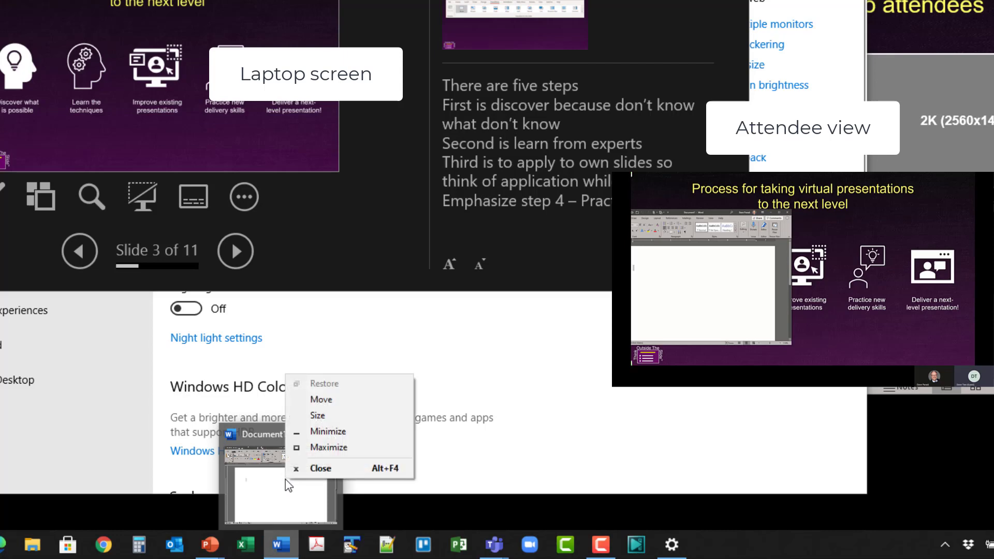
click(339, 403)
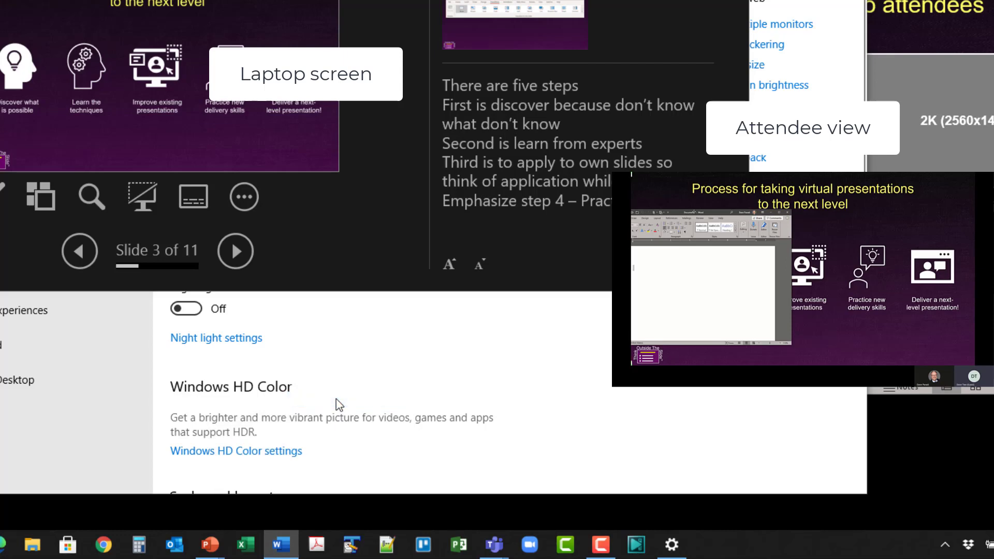
key(Left)
key(Left)
key(Left)
key(Left)
key(Left)
key(Left)
key(Left)
key(Left)
key(Left)
key(Left)
key(Left)
key(Left)
key(Left)
key(Left)
key(Left)
key(Left)
key(Left)
key(Left)
key(Left)
key(Left)
key(Left)
key(Left)
key(Left)
key(Left)
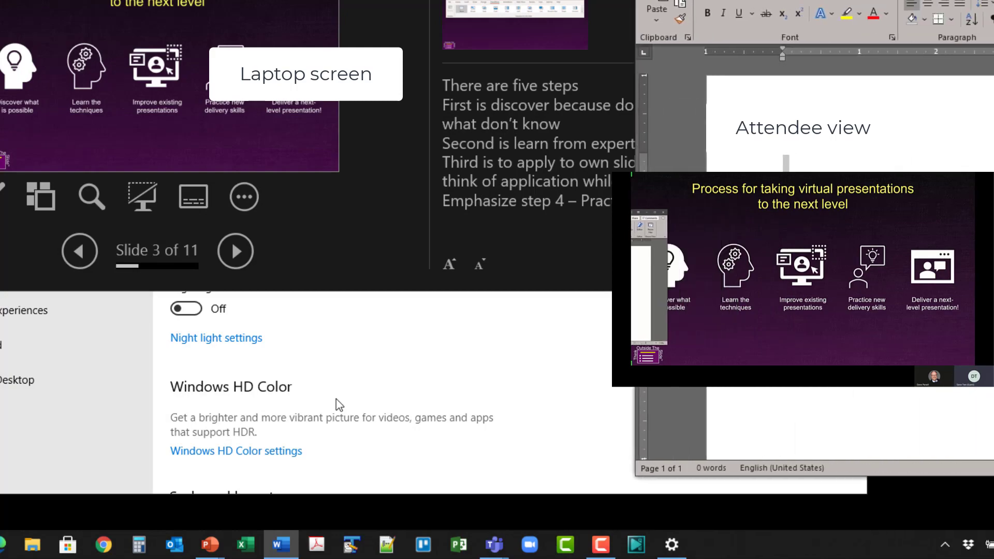
key(Left)
key(Left)
key(Left)
key(Left)
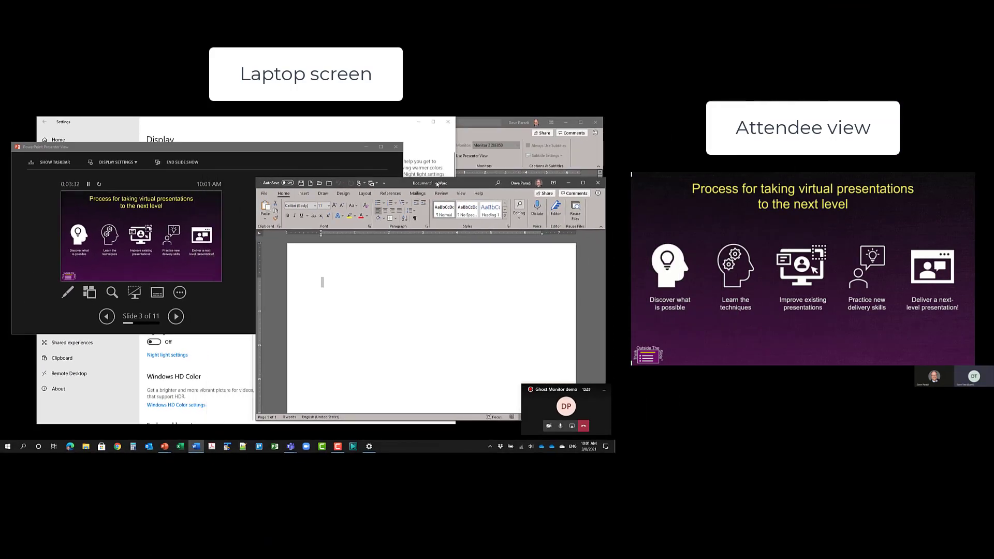
drag(437, 184, 377, 174)
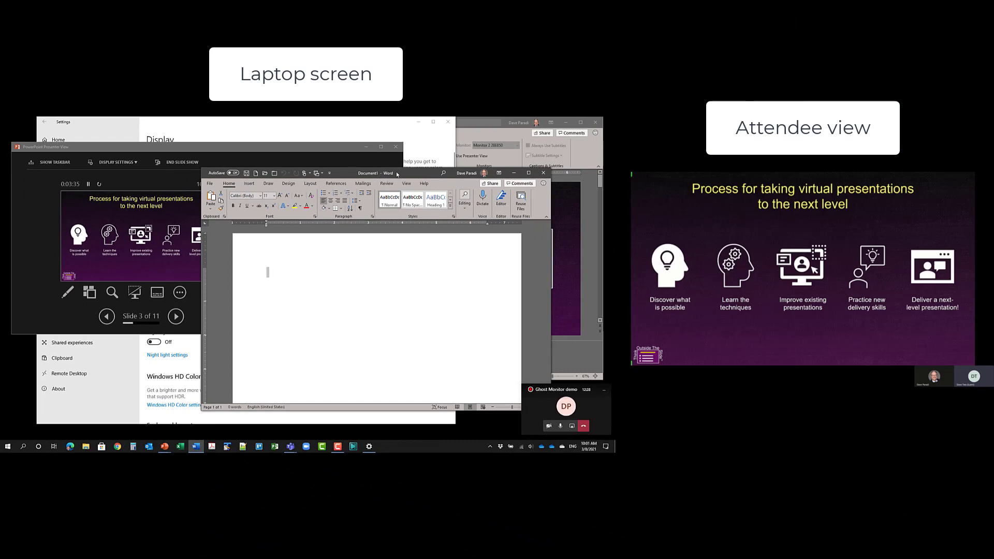
Step: Close the blank Word document and stop sharing the screen in Teams
click(543, 174)
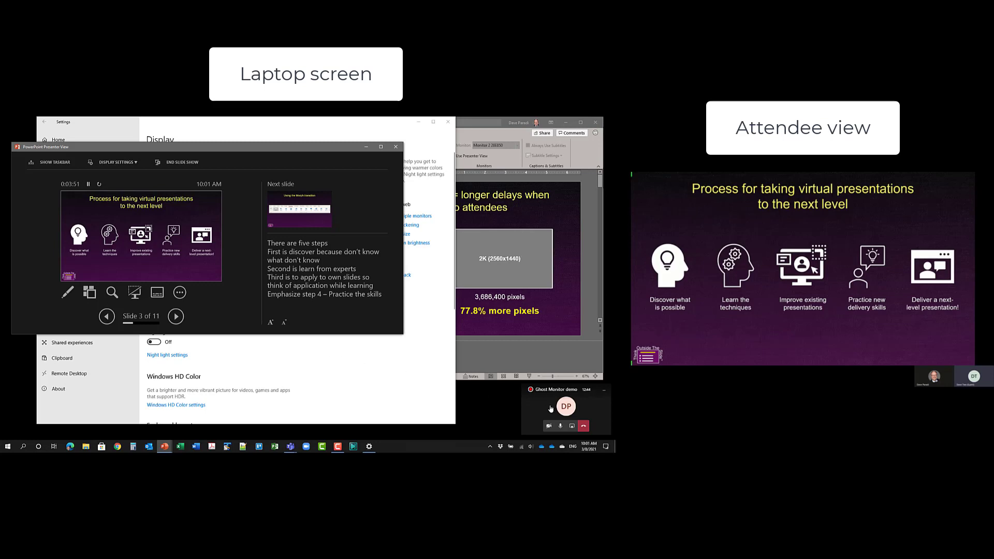
click(573, 427)
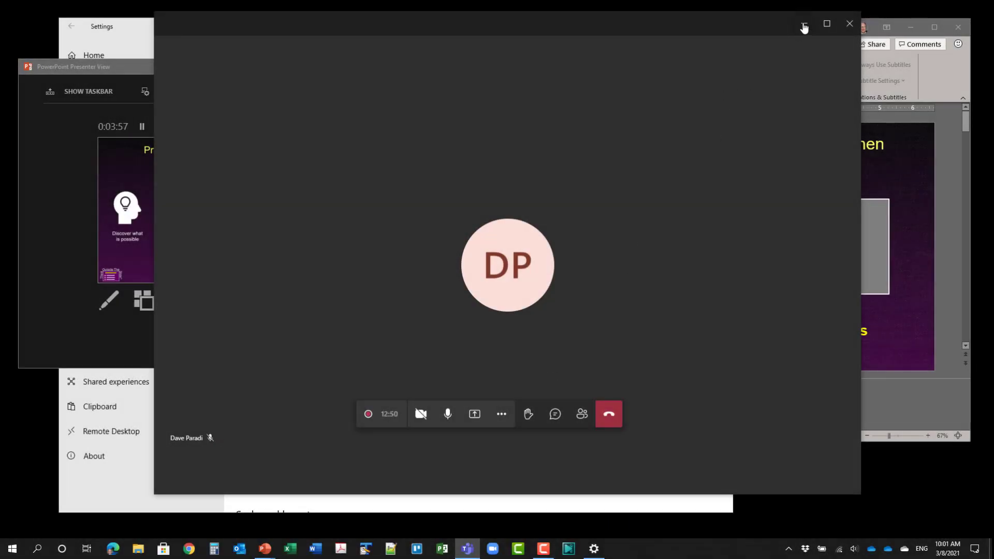
Step: Minimize the Teams meeting window and end the slide show, returning to editing on slide 3
click(804, 24)
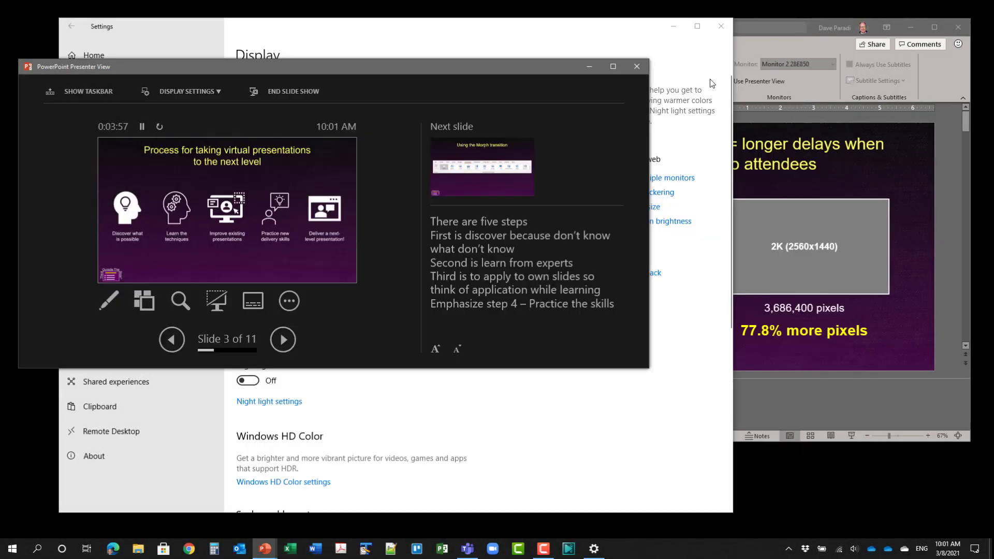
click(299, 91)
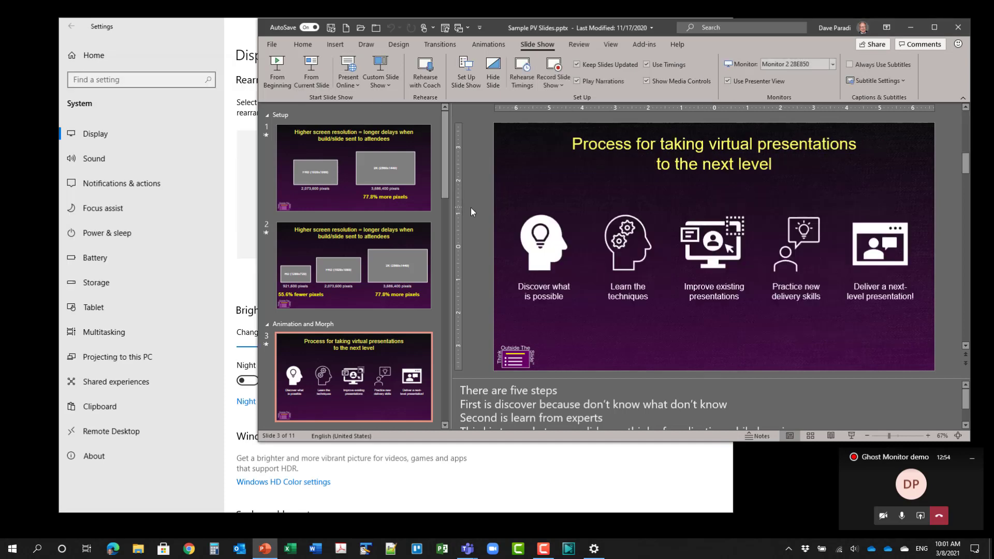